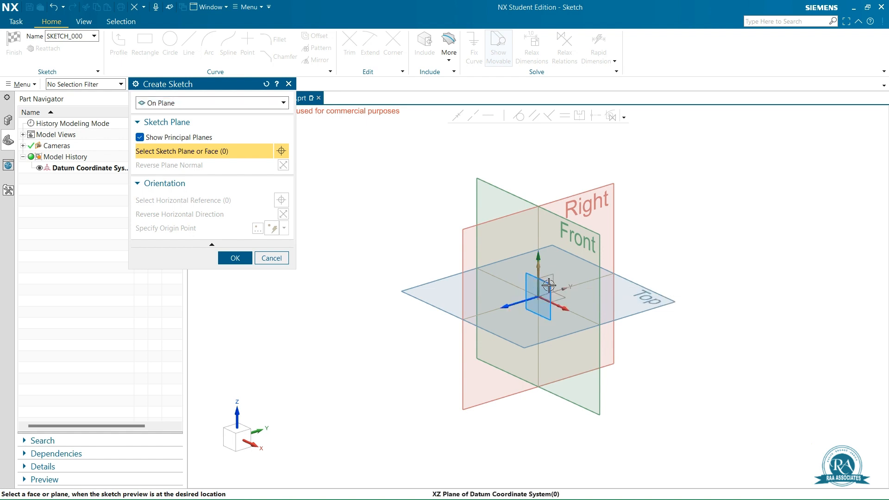
Start a sketch on the XZ plane and draw a horizontal profile line from the origin with length 60 and angle 0
click(548, 286)
click(235, 258)
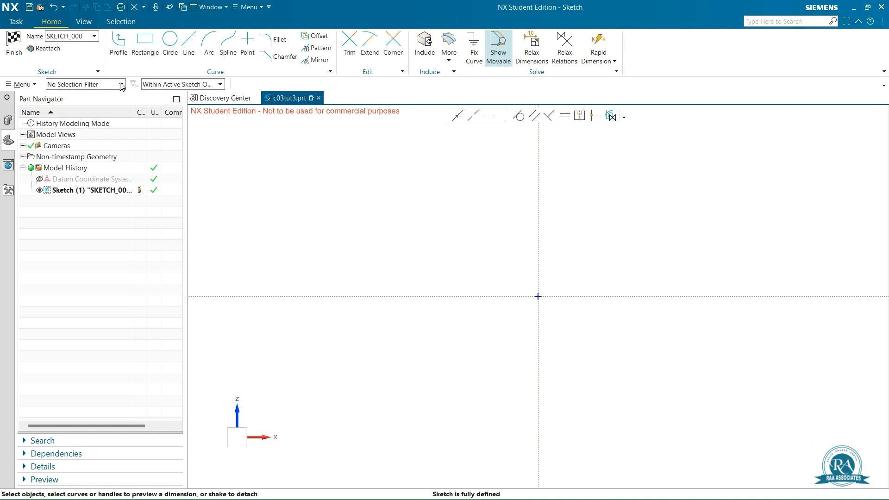
click(119, 50)
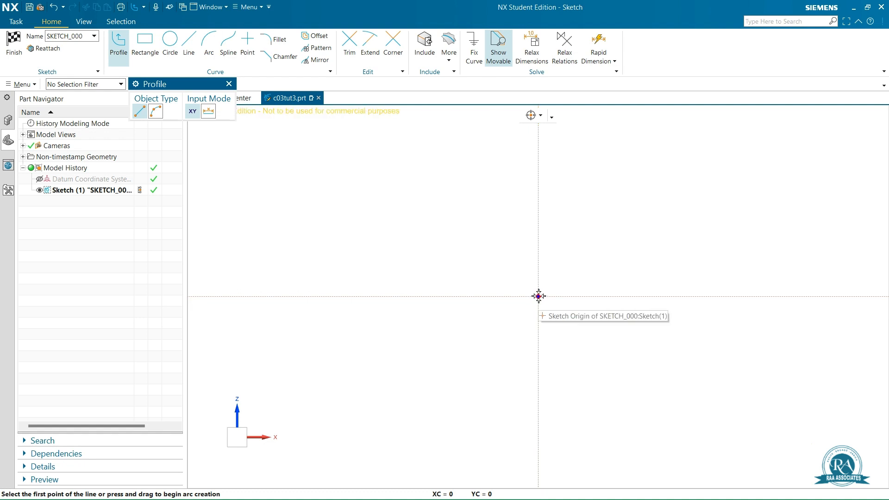
click(539, 297)
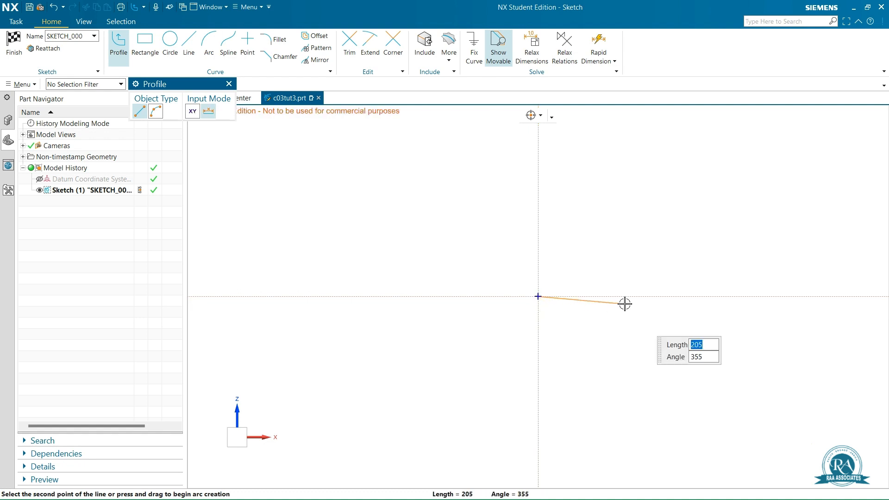
text(60)
key(Tab)
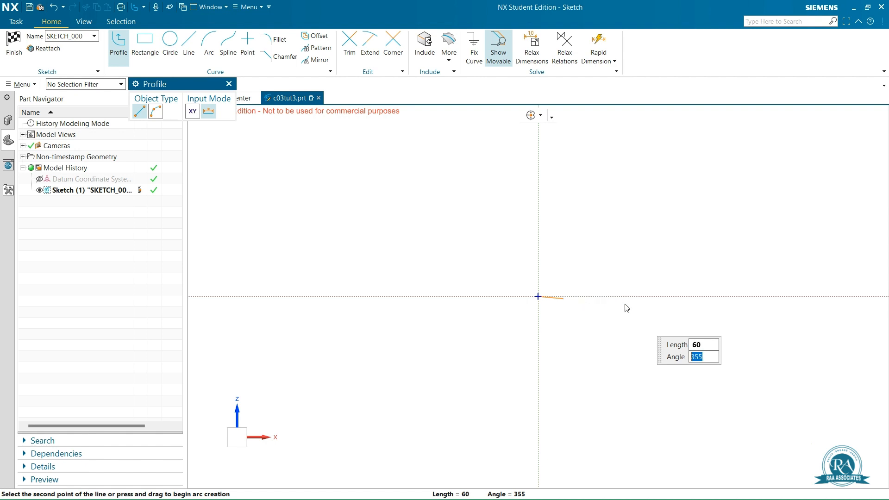
text(0)
key(Return)
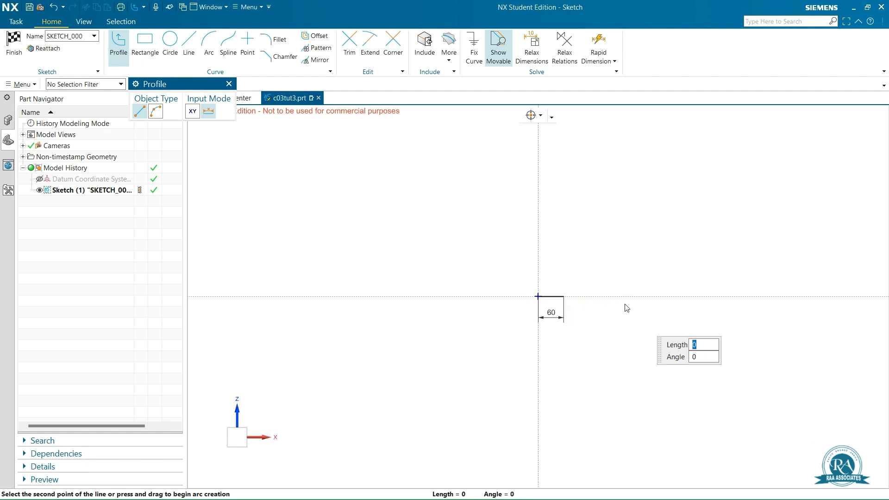
Fit the sketch in the view and reduce the dimension text size by several levels
right_click(614, 235)
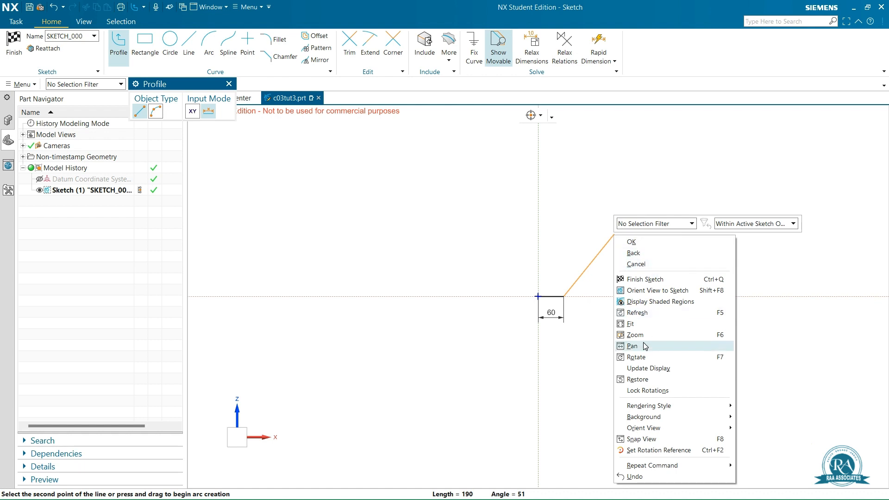
click(647, 325)
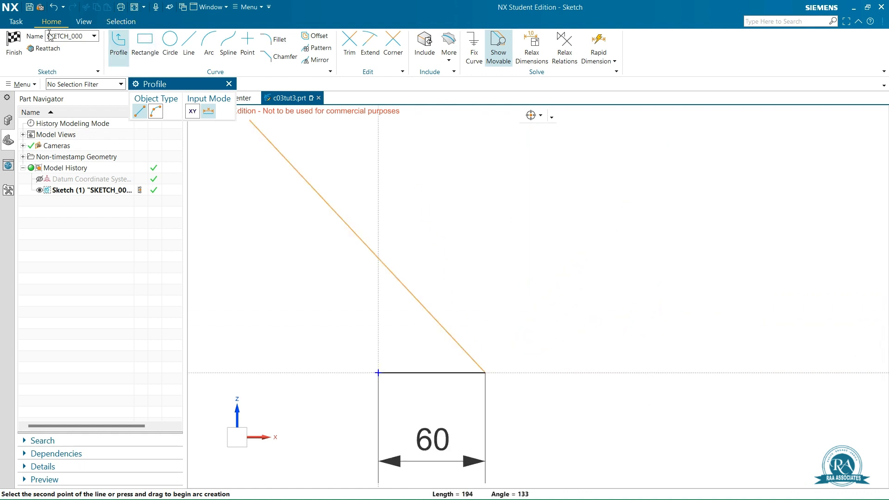
click(84, 22)
click(594, 57)
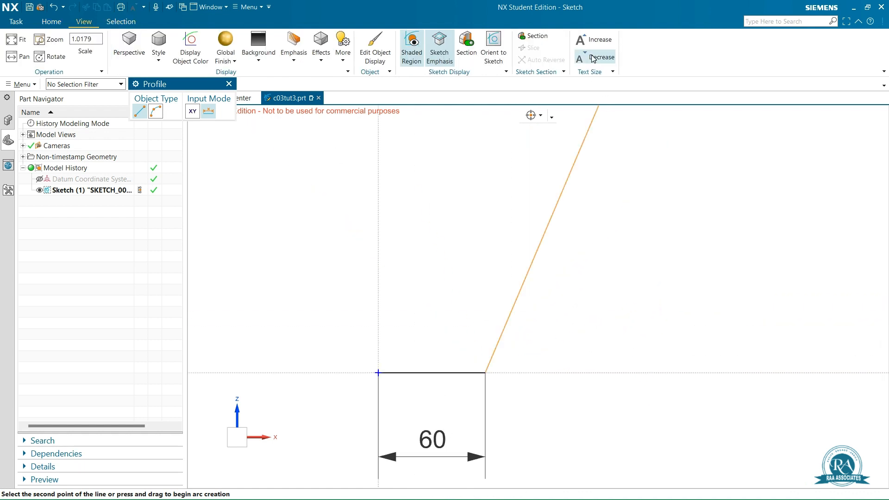
click(591, 58)
click(592, 57)
click(592, 58)
click(592, 58)
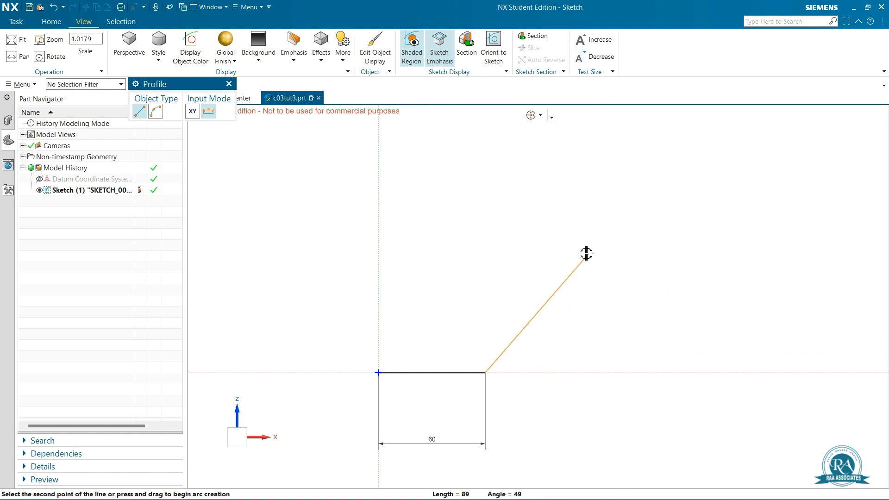
Continue the profile with a short inward slope, a horizontal ledge about 13 long, an inward-leaning line about 76 long and a shorter outward-leaning line
scroll(569, 248, down, 3)
scroll(561, 218, up, 4)
scroll(566, 213, down, 2)
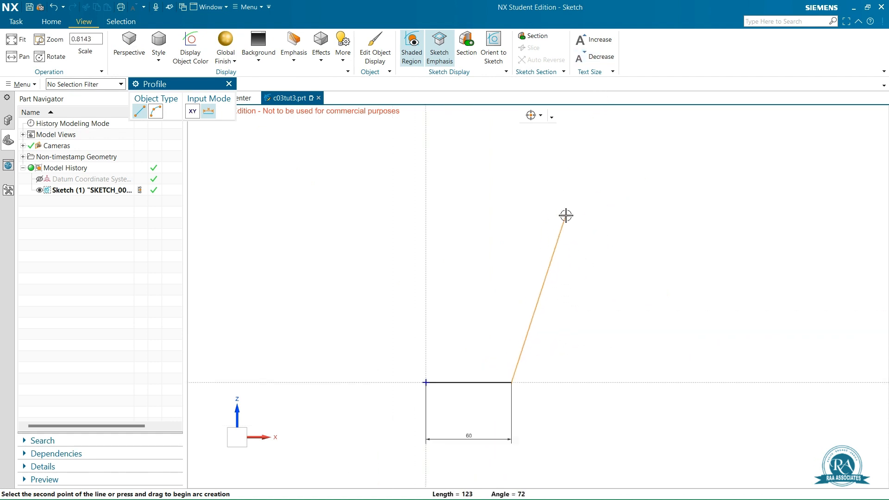
scroll(565, 209, up, 1)
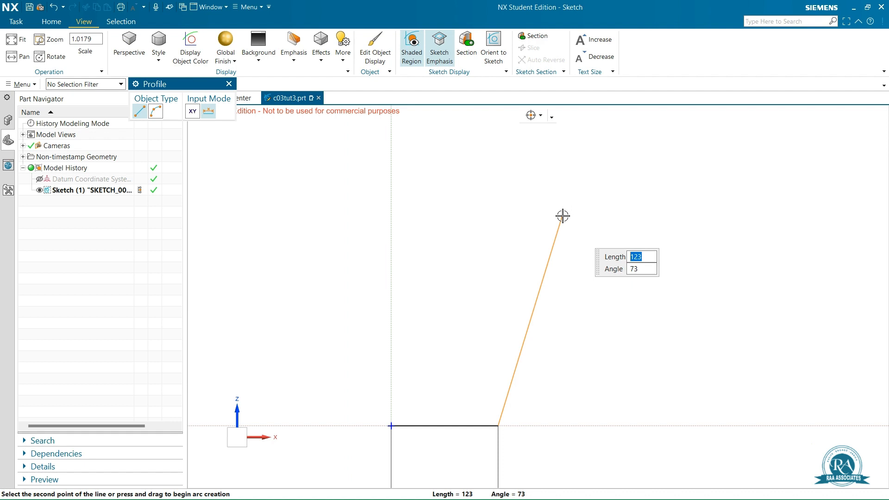
click(484, 406)
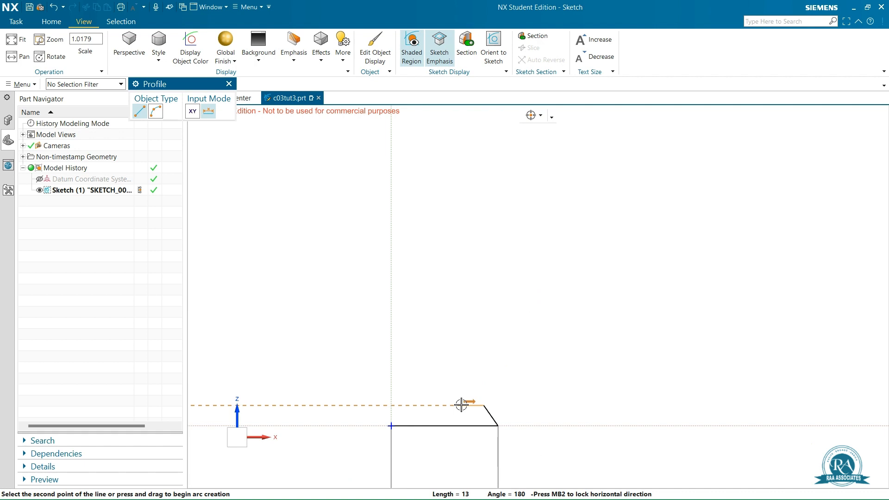
click(461, 405)
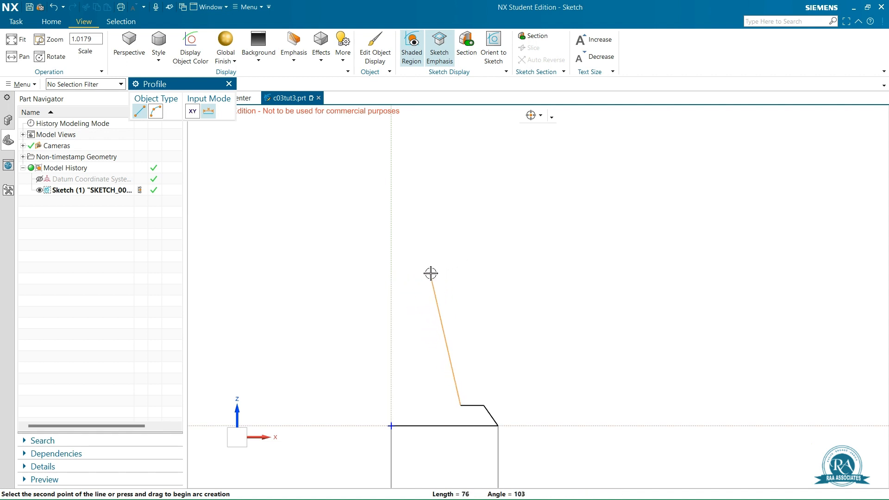
click(431, 273)
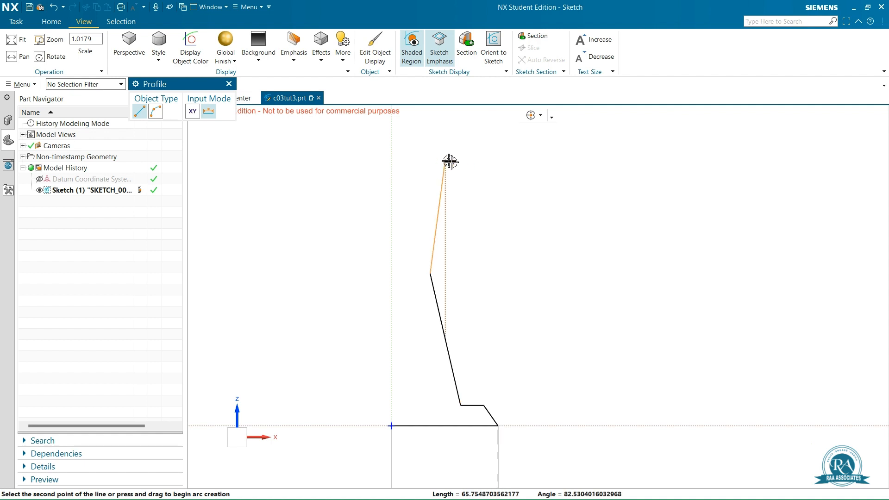
click(453, 190)
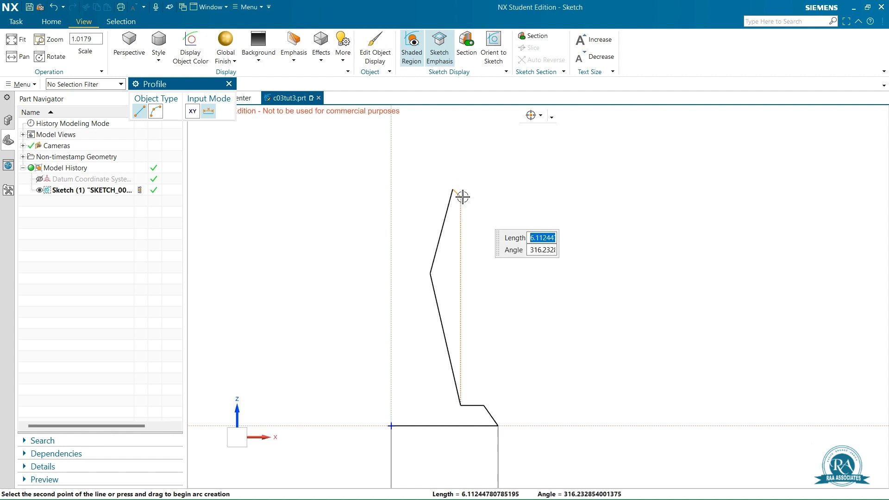
Close the profile with a vertical line up, a top edge about 35 long to the vertical axis, and a line about 172 long to the origin
scroll(459, 180, down, 5)
scroll(455, 163, up, 5)
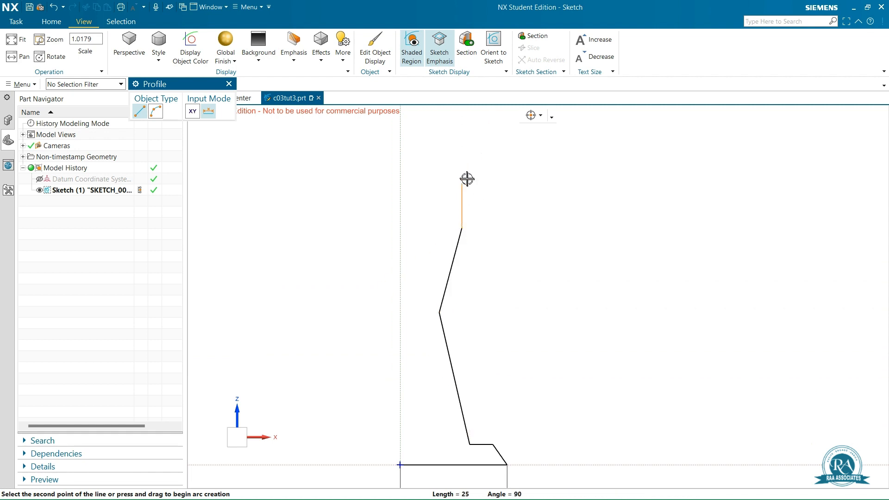
click(465, 159)
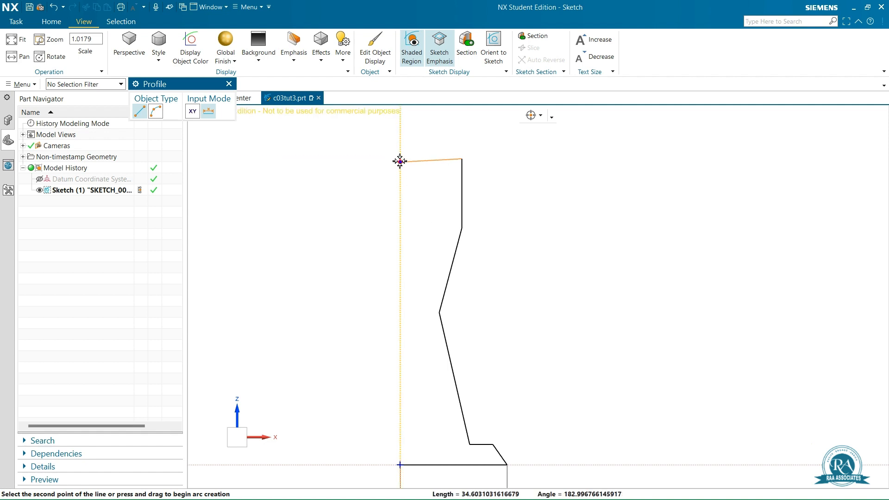
click(401, 158)
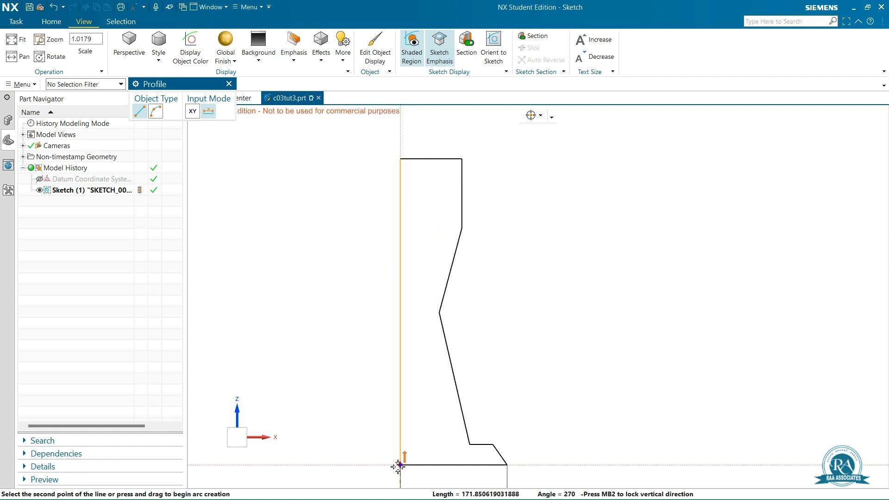
click(400, 465)
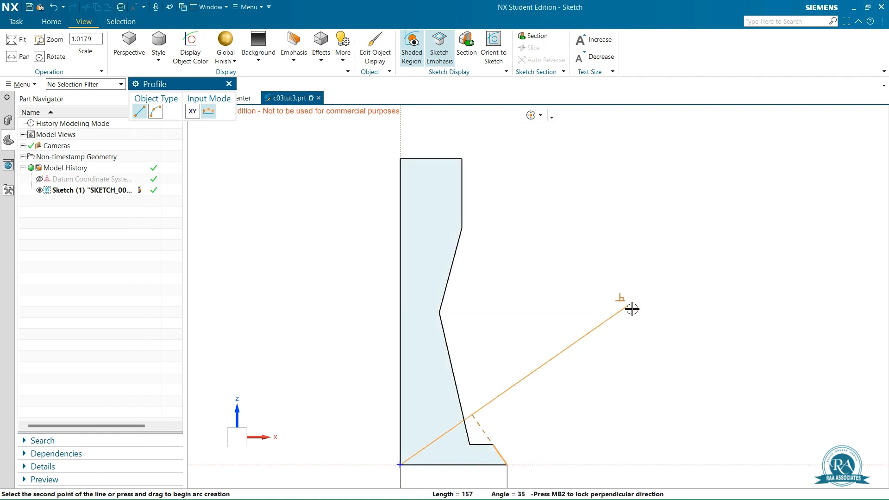
key(Escape)
key(Escape)
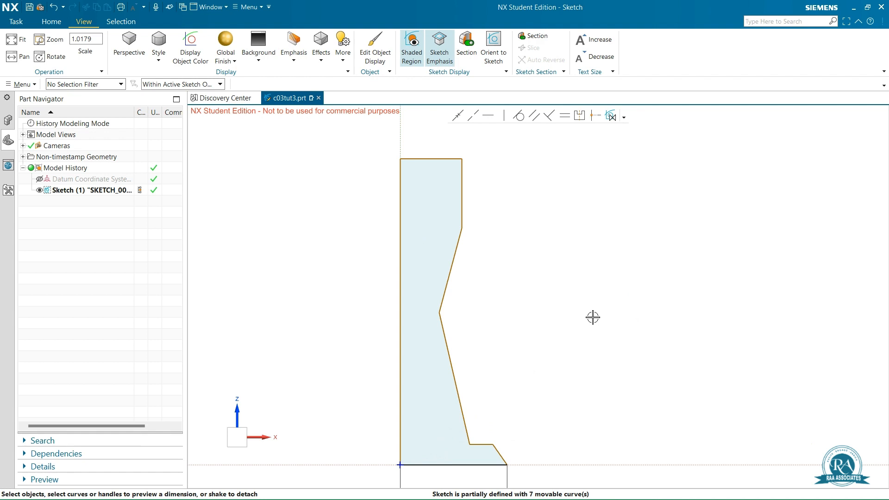
Apply a Make Vertical relation to the long profile edge lying on the vertical axis
click(505, 116)
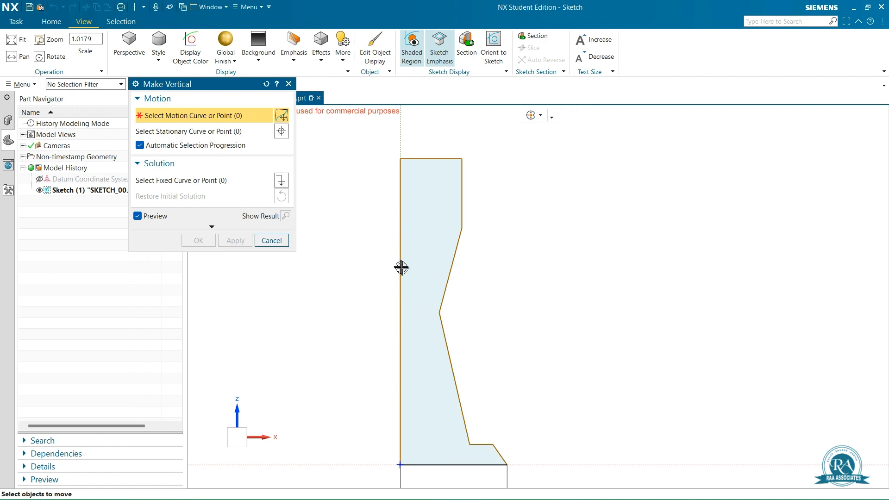
click(400, 242)
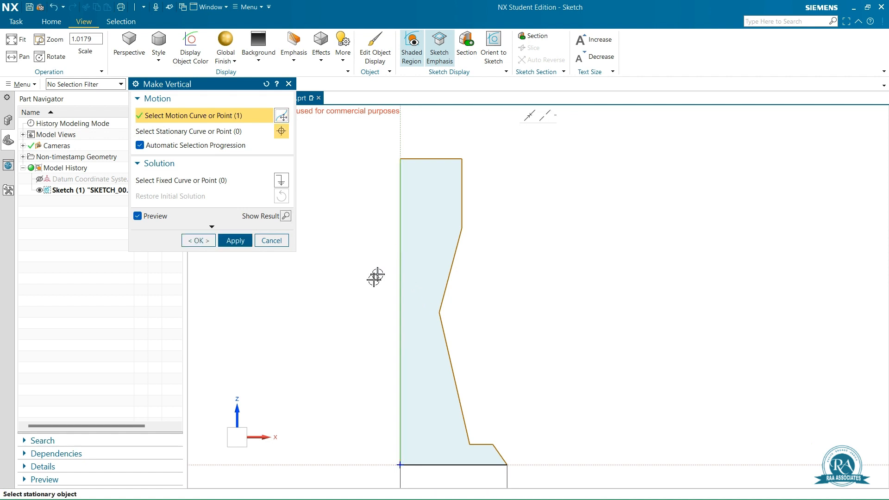
click(240, 242)
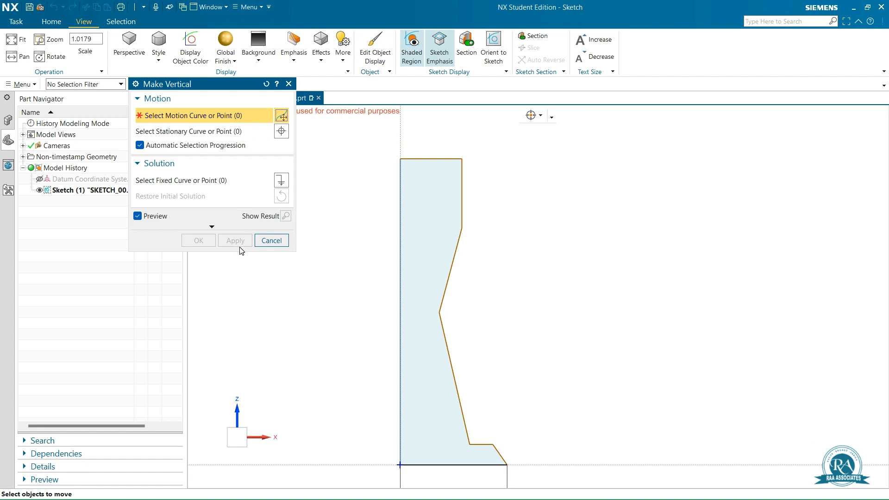
click(288, 84)
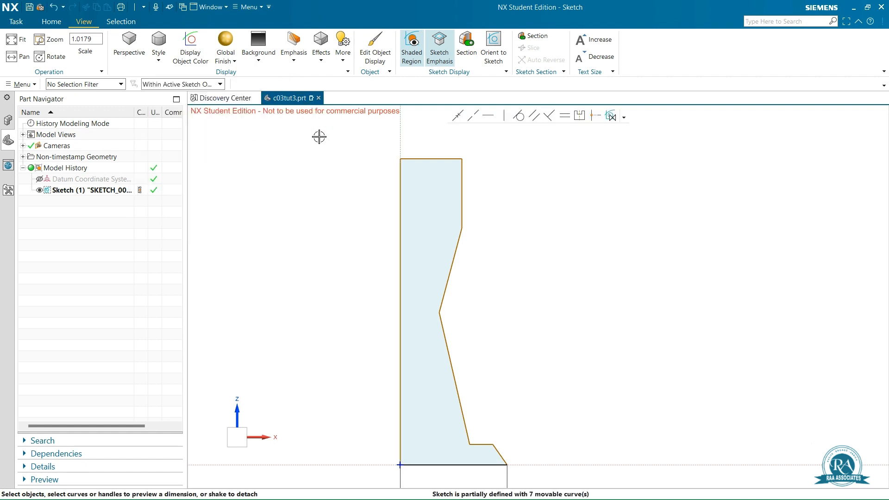
Apply Make Horizontal relations to the profile's base line, the short ledge above it and the top edge
click(491, 114)
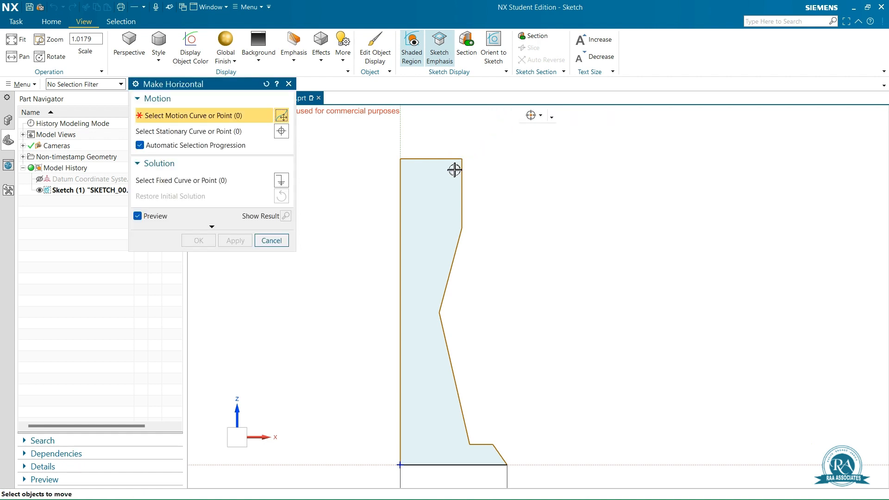
click(477, 465)
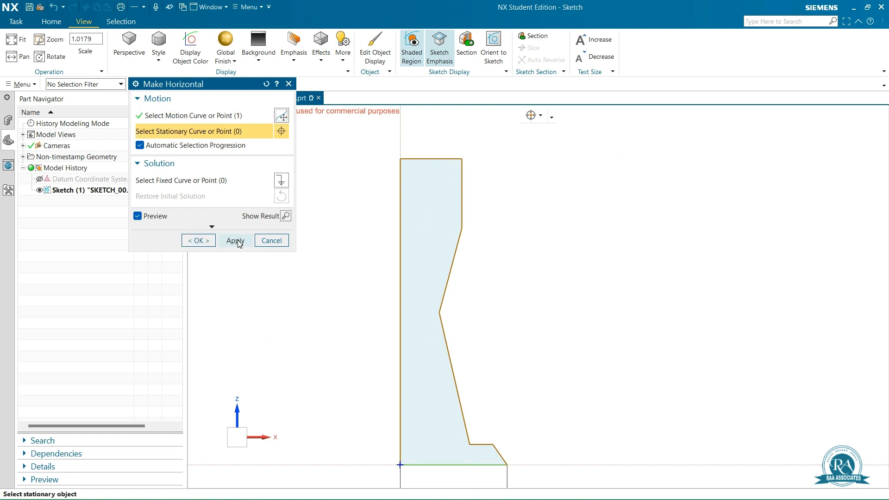
click(236, 242)
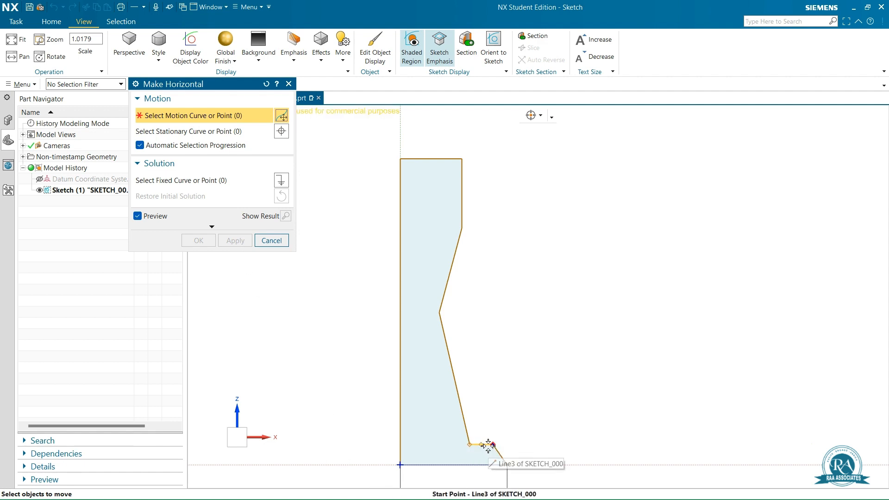
scroll(485, 445, up, 4)
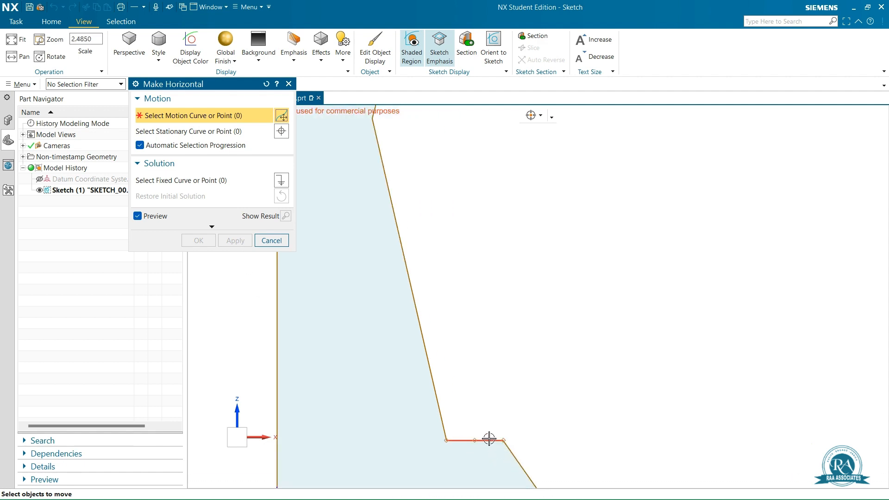
click(489, 441)
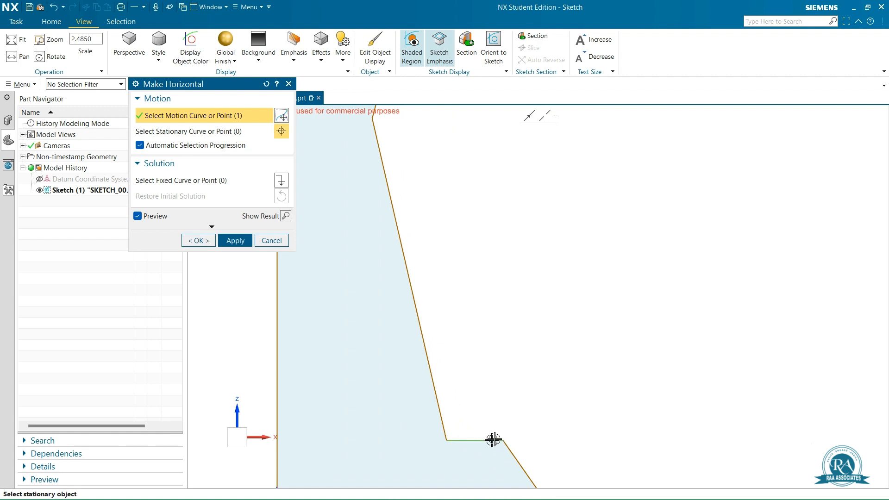
click(235, 241)
scroll(452, 337, down, 6)
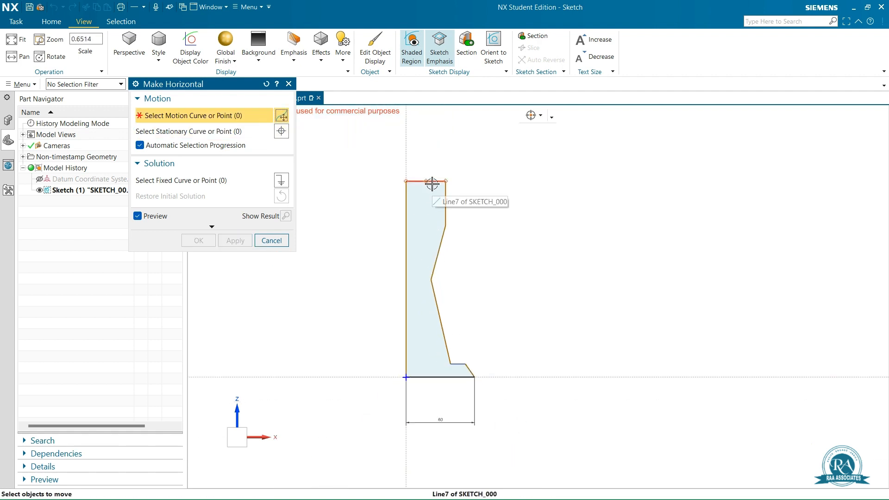
click(432, 181)
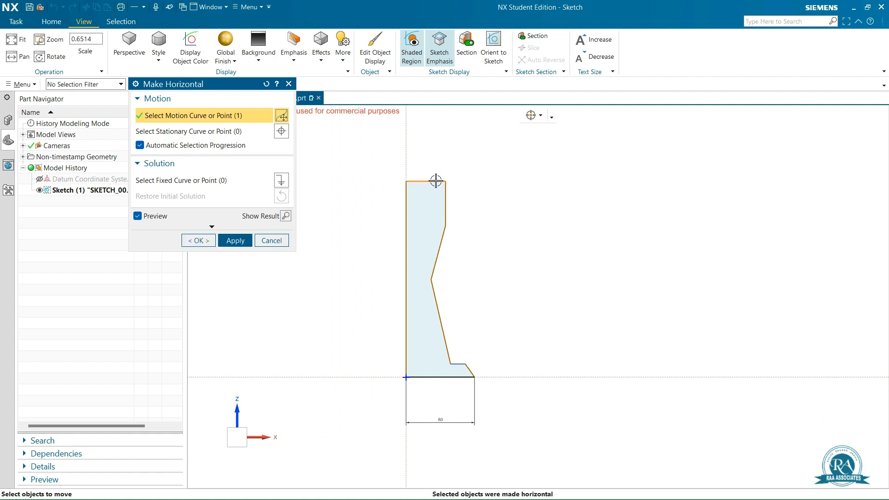
click(235, 240)
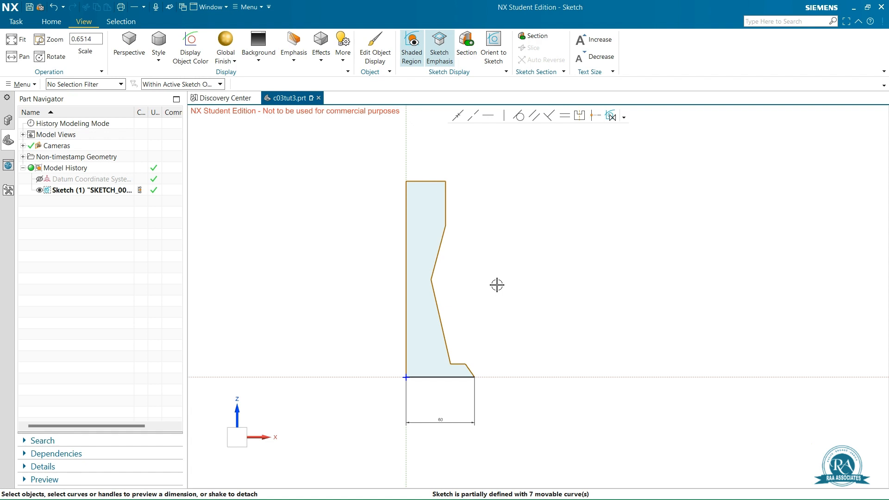
Apply a Make Vertical relation to the short outer edge that runs down from the profile's top edge
click(505, 116)
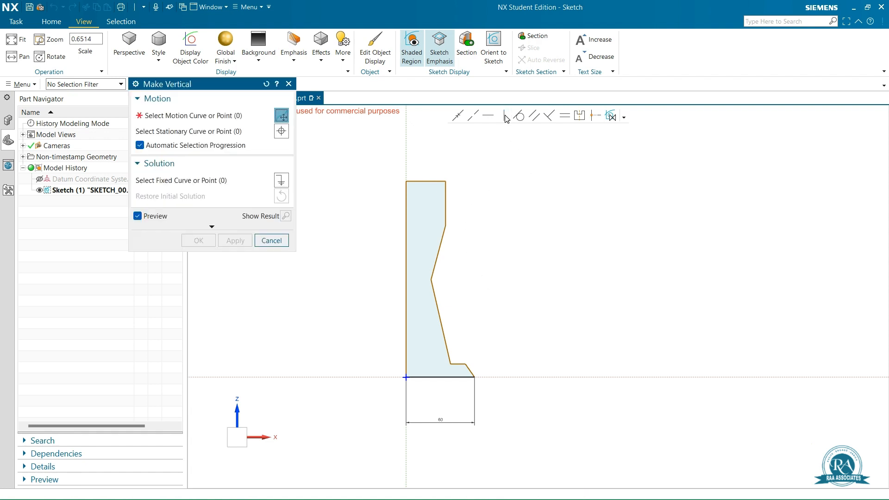
click(447, 212)
click(235, 240)
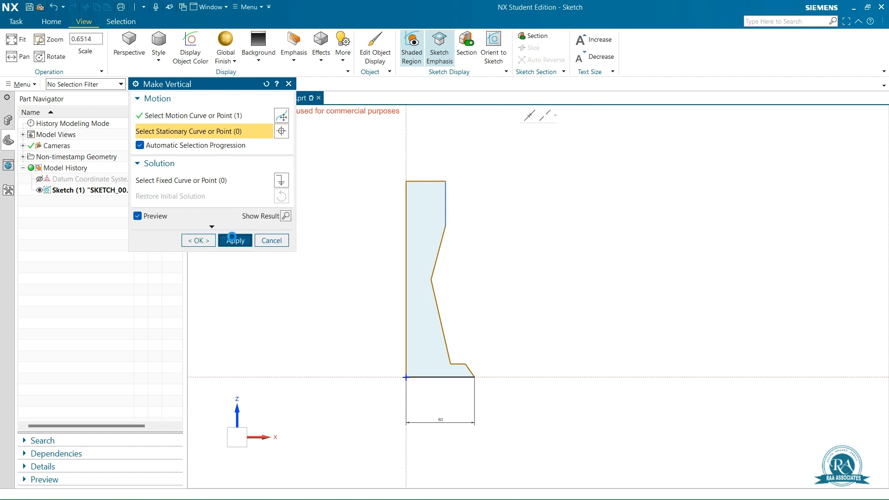
click(289, 85)
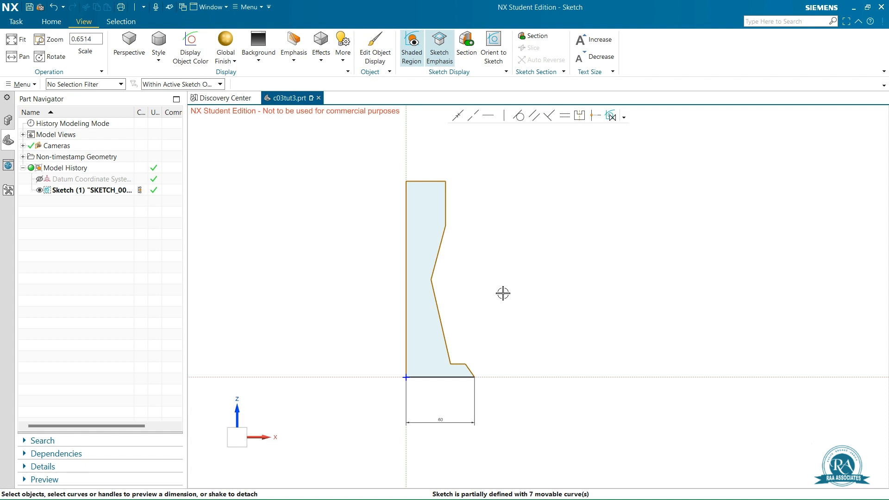
Dimension the short vertical outer edge below the profile's top edge and set its length to 40
click(444, 214)
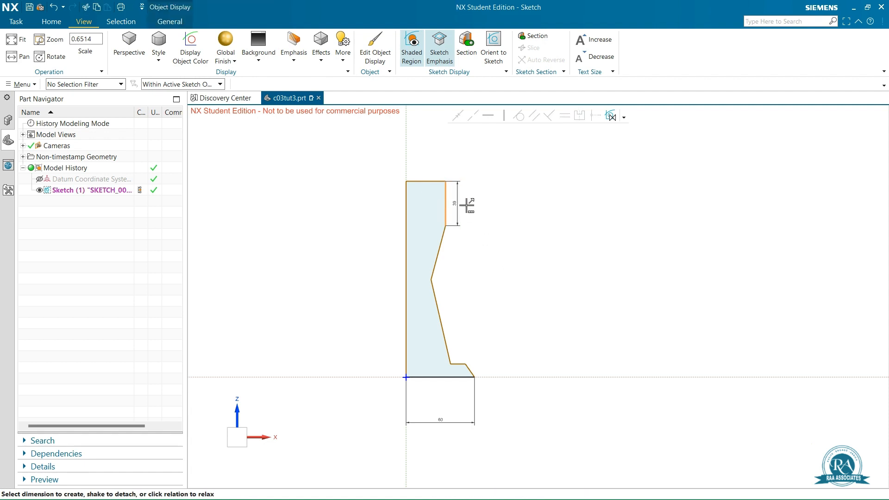
click(471, 210)
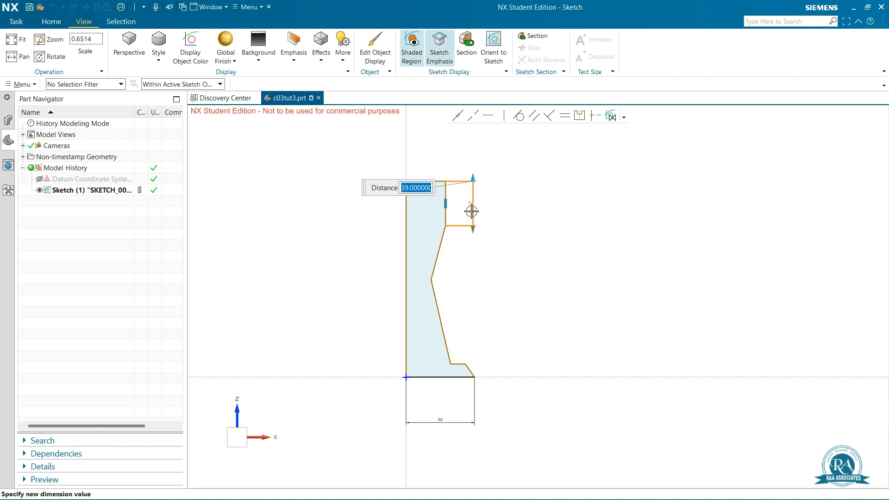
text(40)
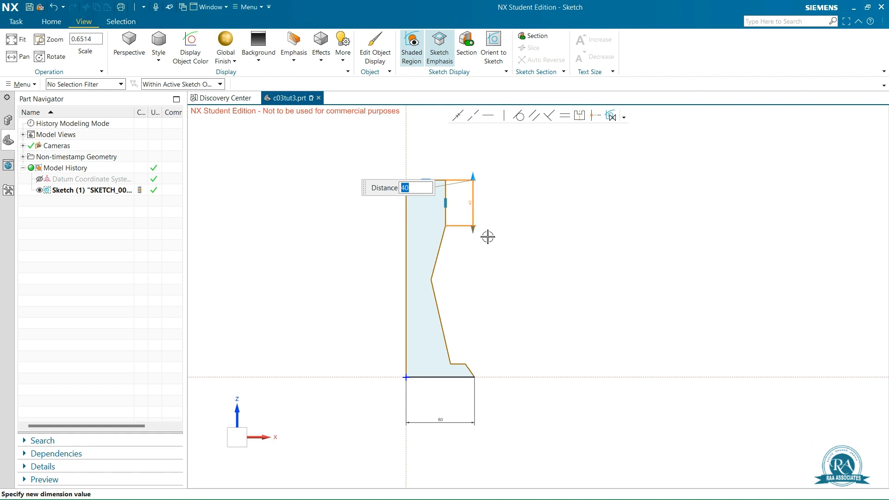
key(Return)
Increase the text size of the sketch dimensions by three increments
click(599, 42)
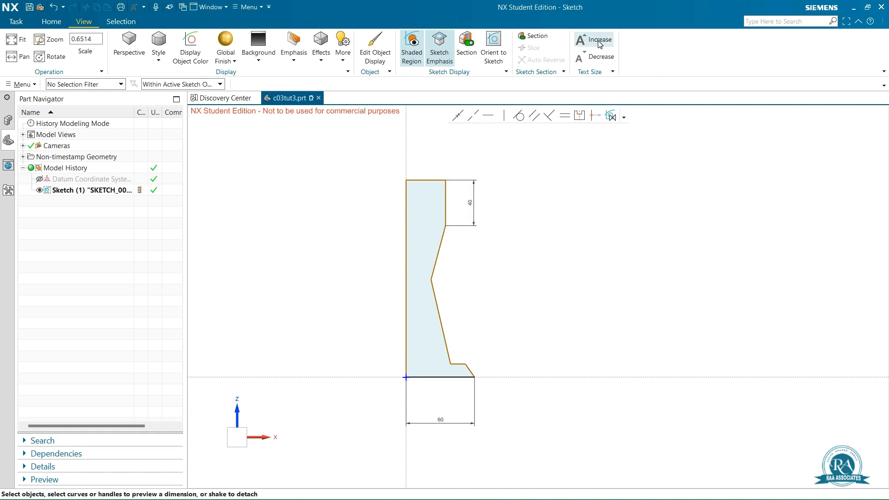
click(599, 41)
click(598, 42)
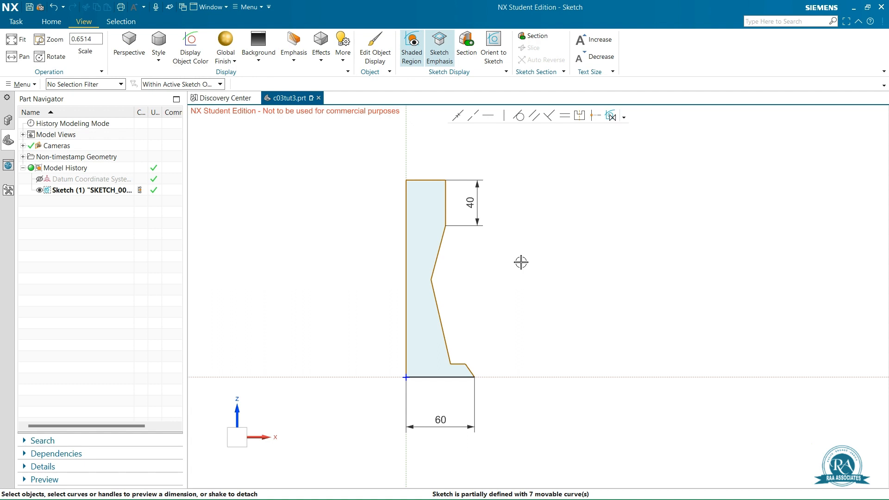
Dimension the long edge on the vertical axis and set the profile's overall height to 150
click(406, 209)
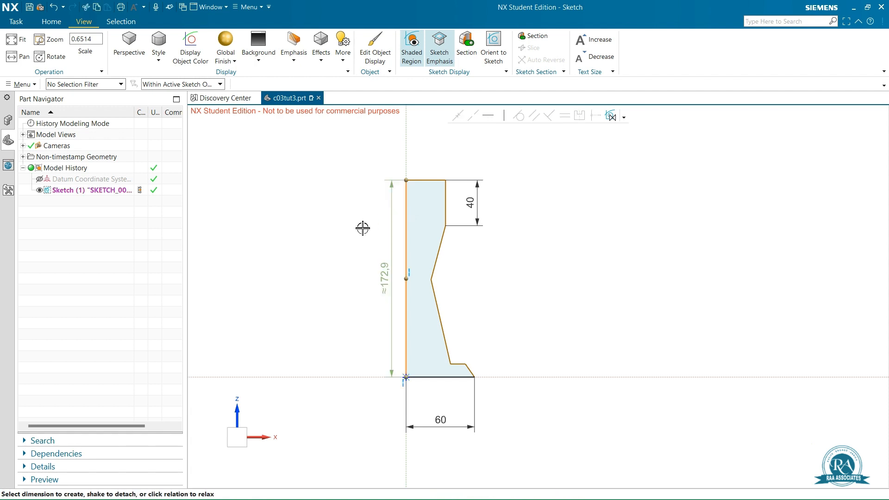
click(372, 277)
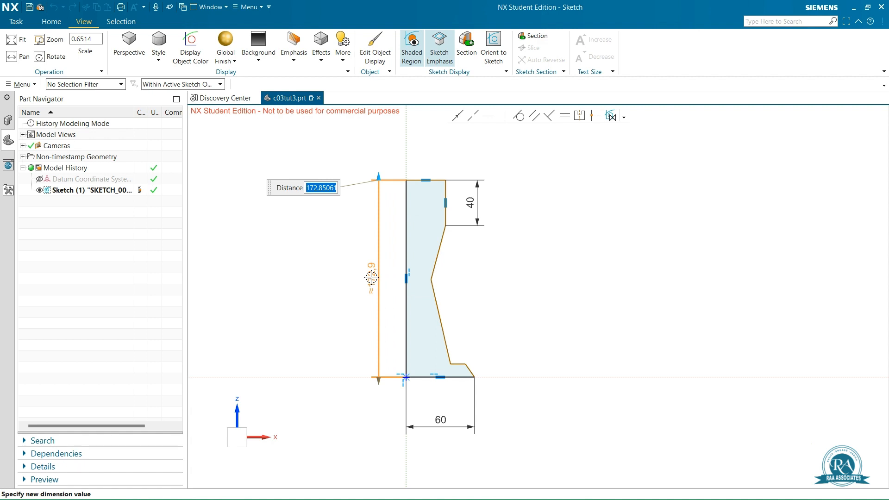
text(150)
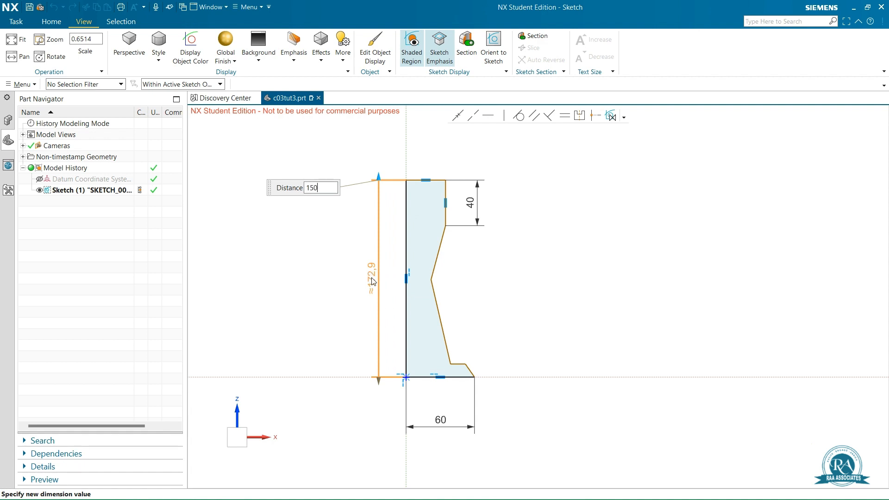
key(Return)
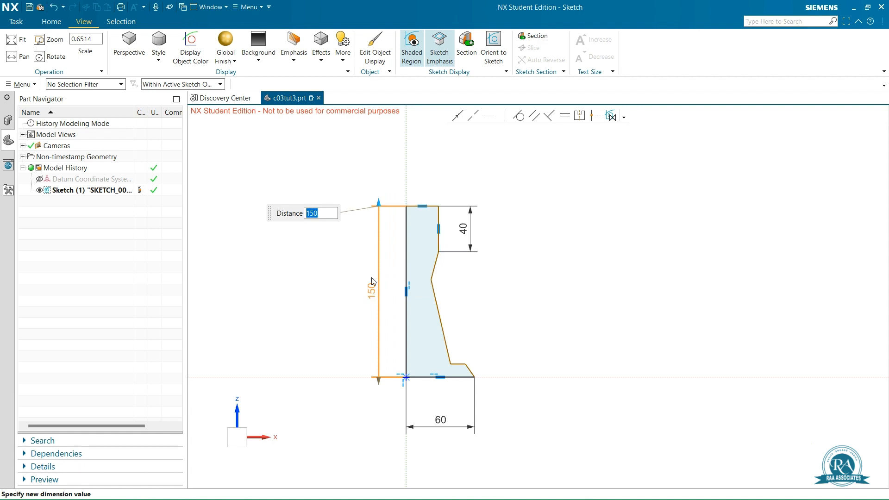
click(311, 307)
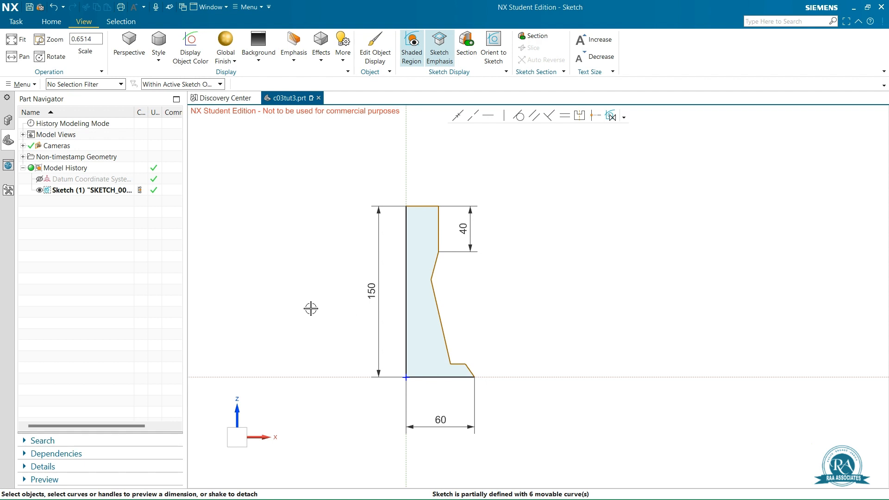
Set the vertical distance across the upper slanted edge to 30 and line this dimension up with the 40 dimension
click(444, 270)
mouse_move(470, 268)
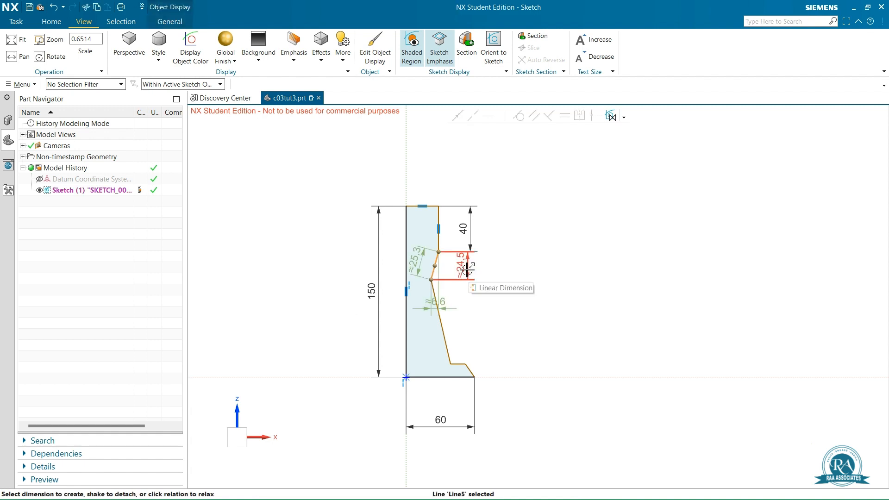
click(470, 268)
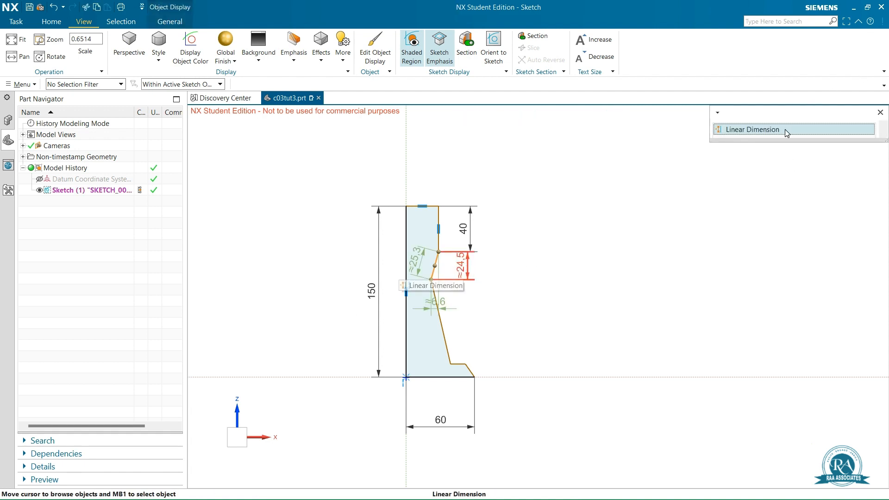
click(777, 131)
click(469, 266)
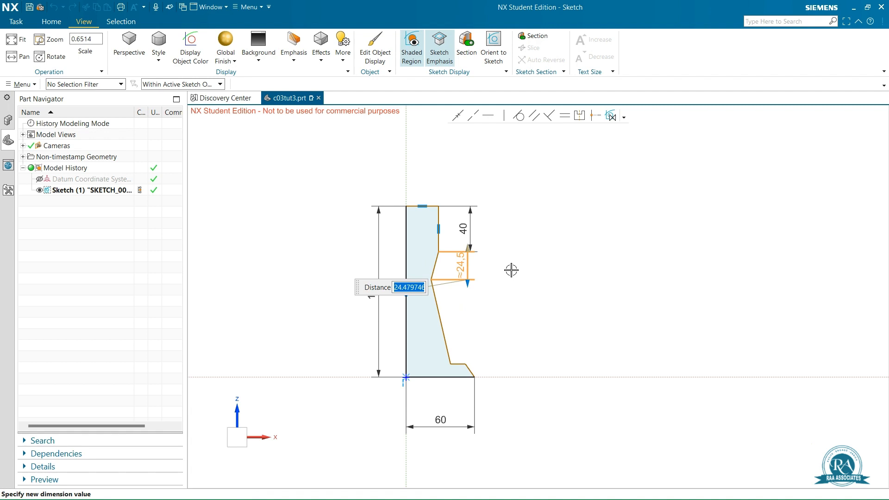
text(30)
key(Return)
middle_click(605, 296)
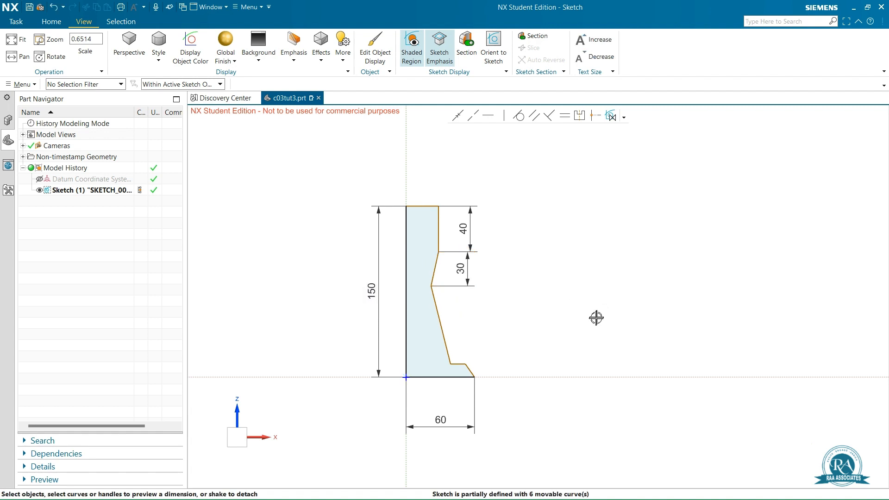
click(467, 276)
drag(467, 277, 463, 276)
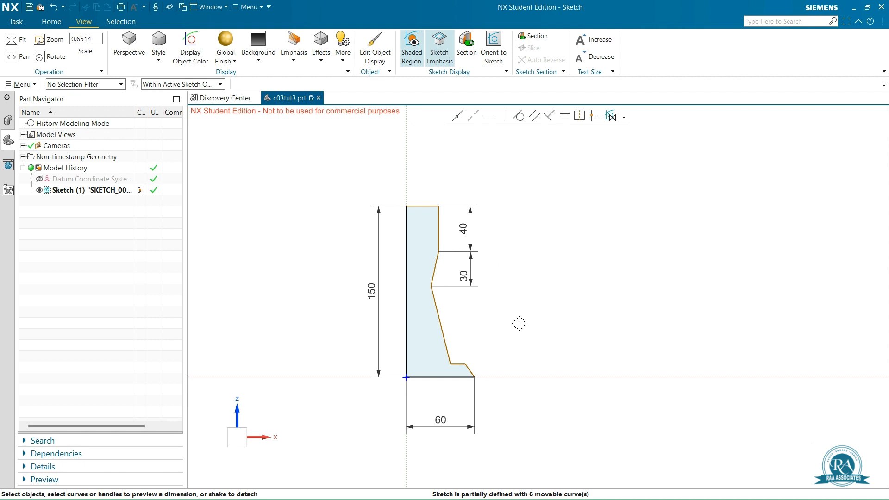
Dimension the profile's top edge above the sketch and set its length to 35
click(426, 201)
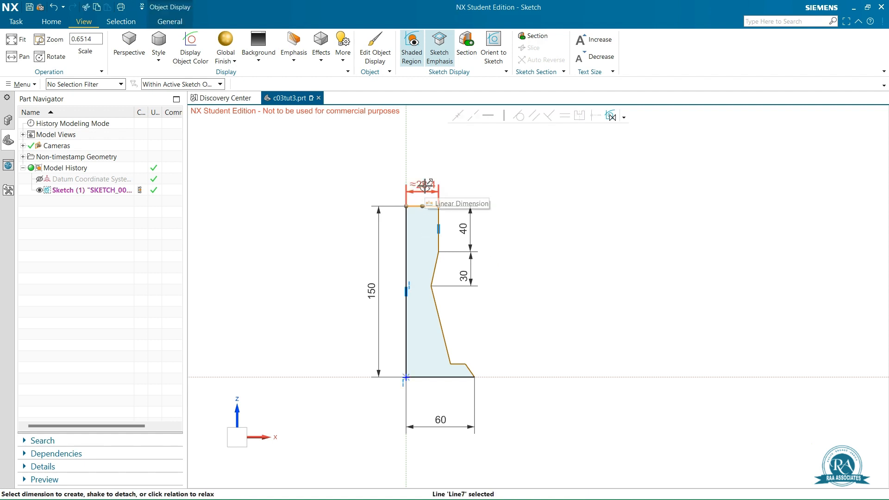
click(425, 178)
double_click(425, 177)
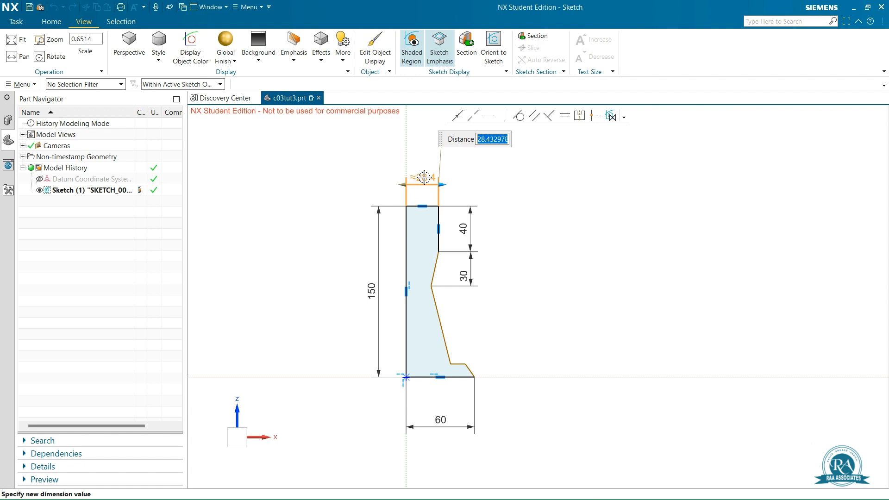
text(35)
key(Return)
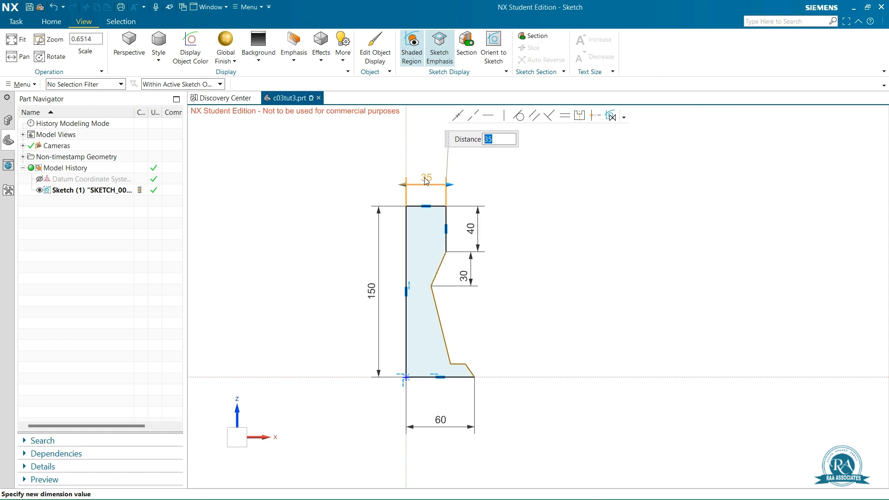
click(640, 247)
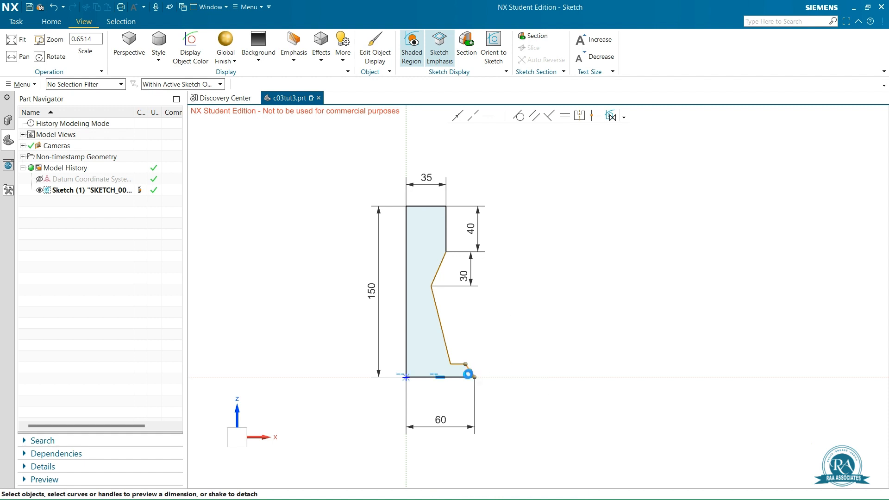
Add an outer angular dimension of 117° between the base line and the short slanted edge at its outer end
click(467, 377)
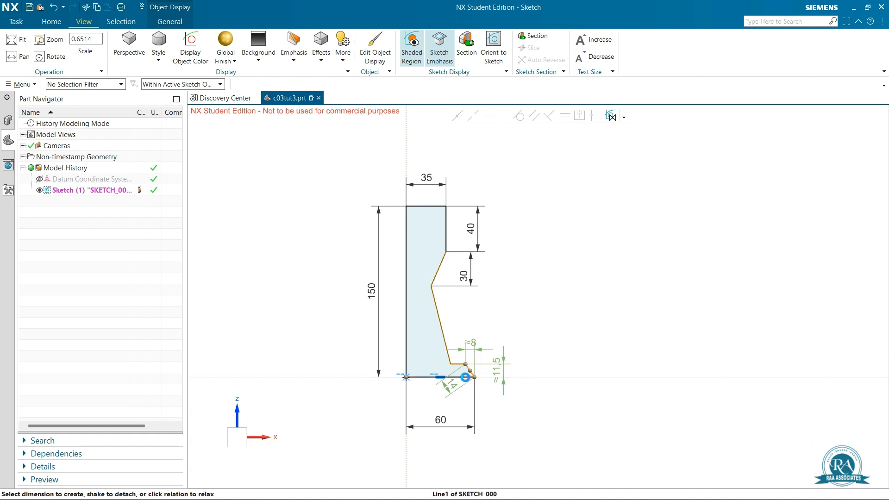
click(470, 371)
drag(474, 387, 504, 357)
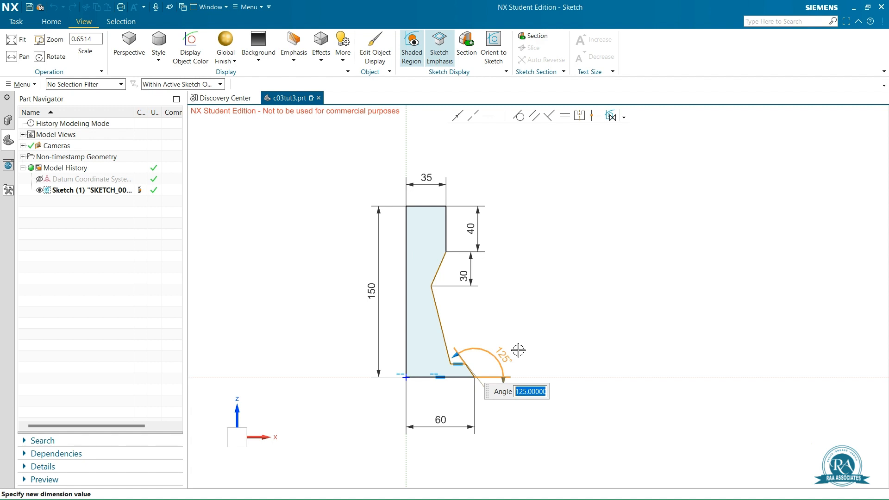
text(117)
key(Return)
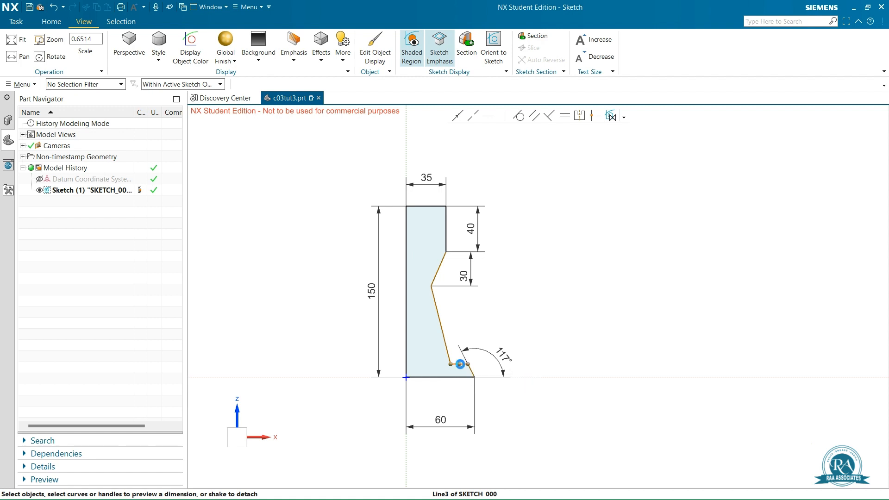
Add an angular dimension of 77° between the short horizontal ledge and the long slanted edge rising from it
click(462, 364)
click(446, 343)
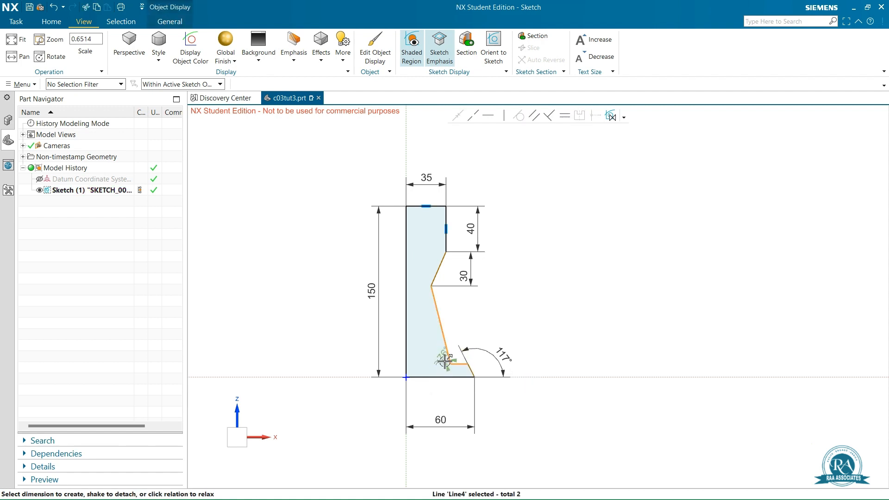
click(429, 350)
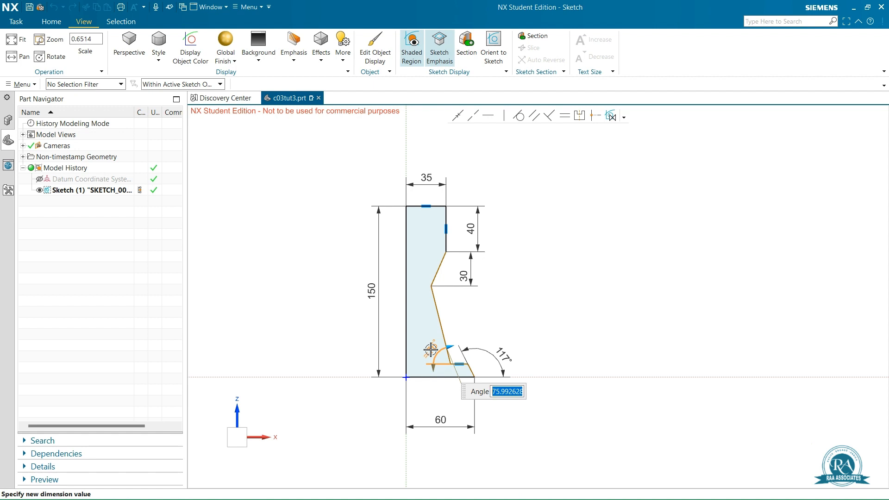
text(77)
key(Return)
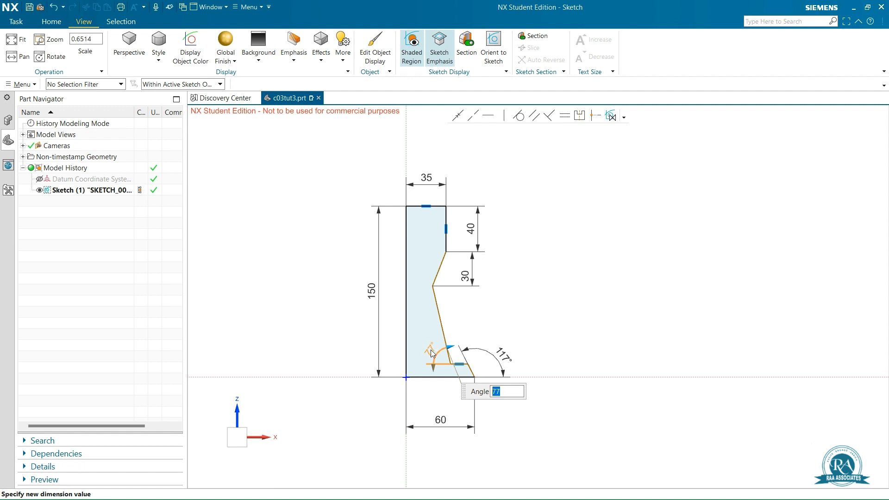
click(647, 284)
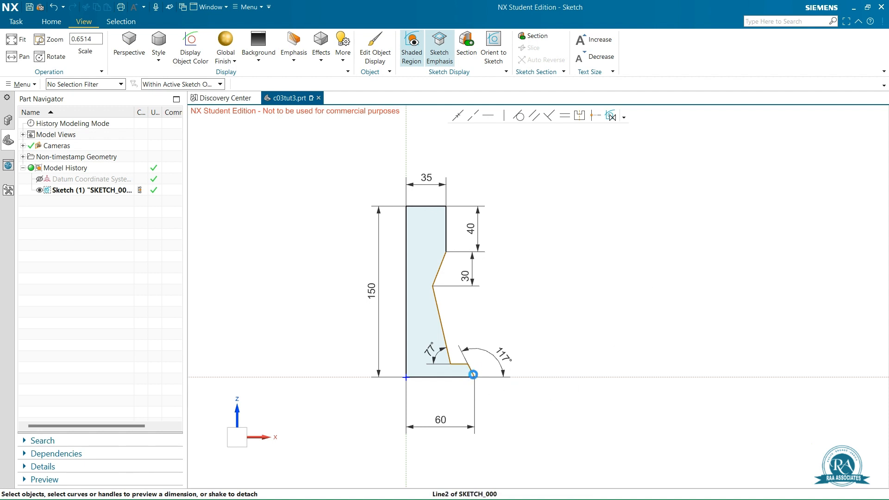
Dimension the vertical height of the short slanted edge at the base and set it to 12
click(472, 371)
click(512, 375)
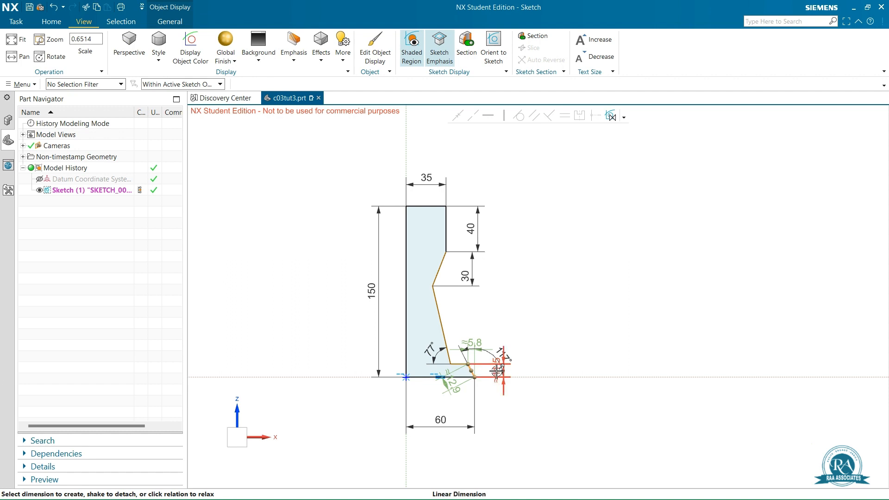
click(550, 375)
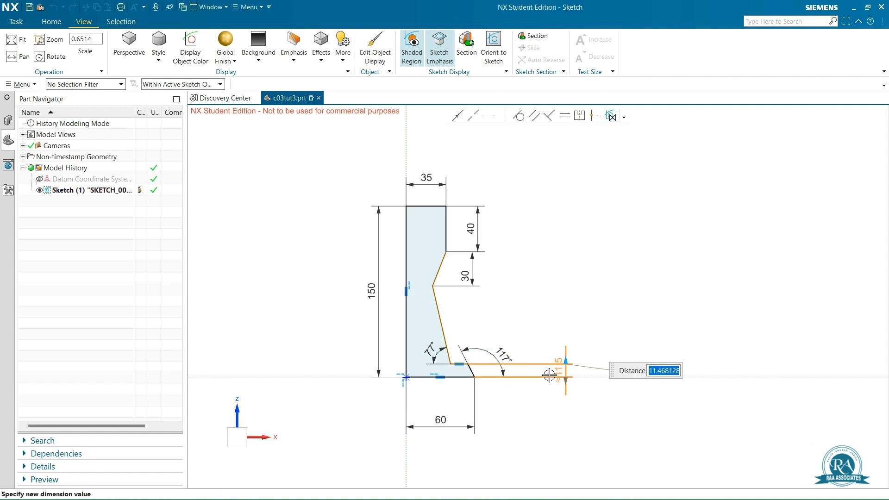
text(12)
key(Return)
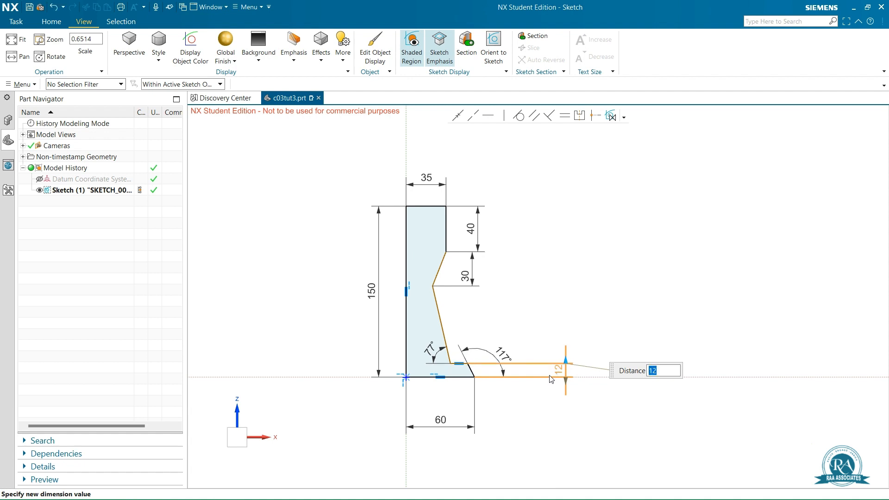
click(655, 273)
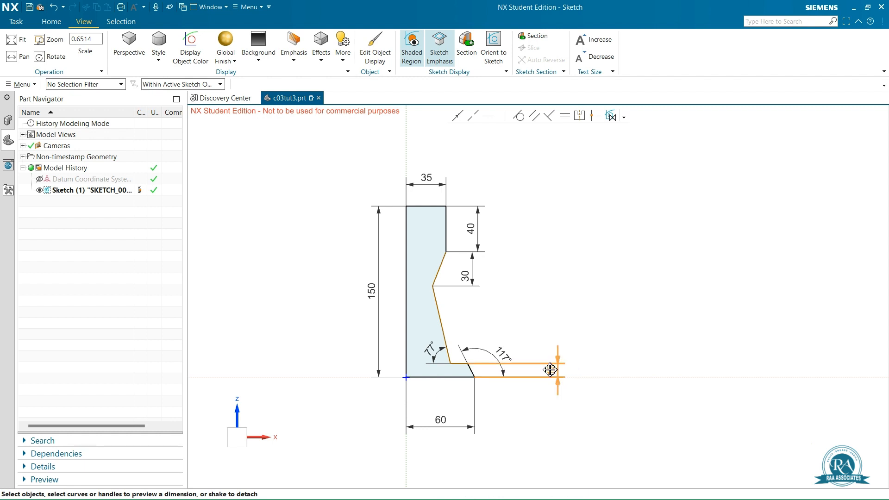
Move the 12 height dimension and the 60 base dimension closer to the profile
drag(559, 371, 518, 371)
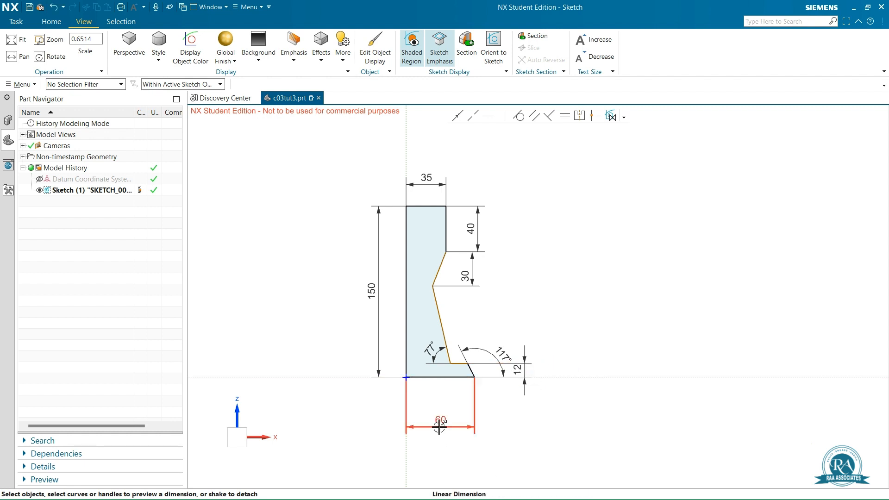
drag(441, 419, 443, 394)
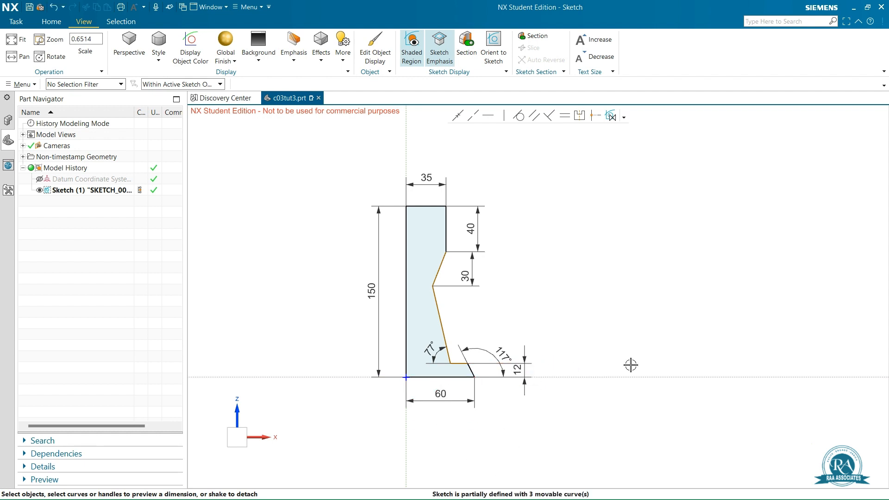
right_click(561, 218)
click(579, 272)
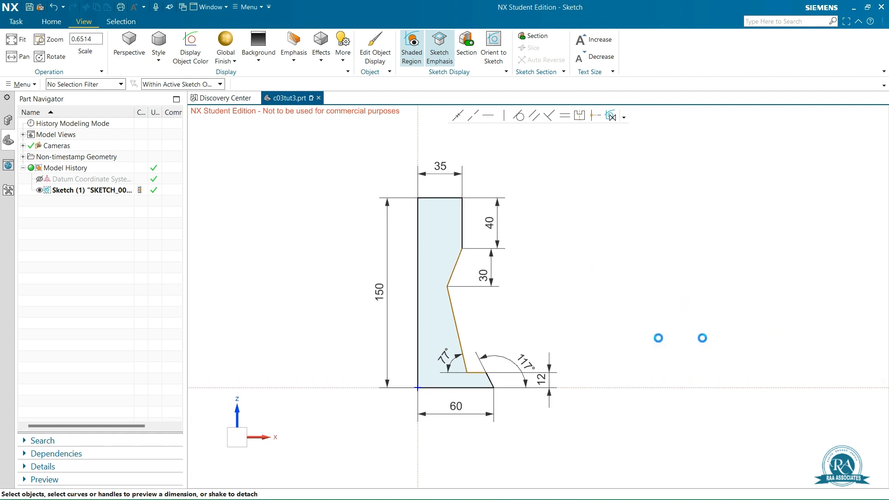
Finish the sketch and save the part
click(51, 21)
click(13, 42)
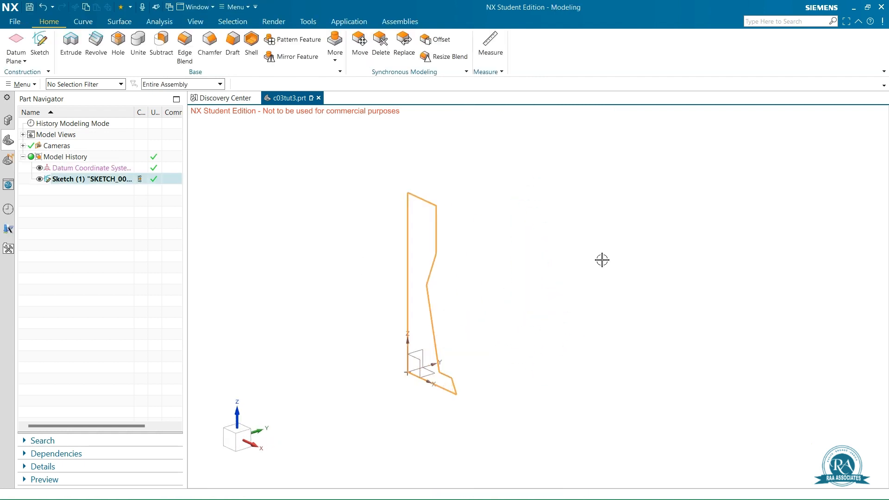
click(28, 7)
Close the part c03tut3.prt through the selected-parts option, keeping the session running
click(15, 22)
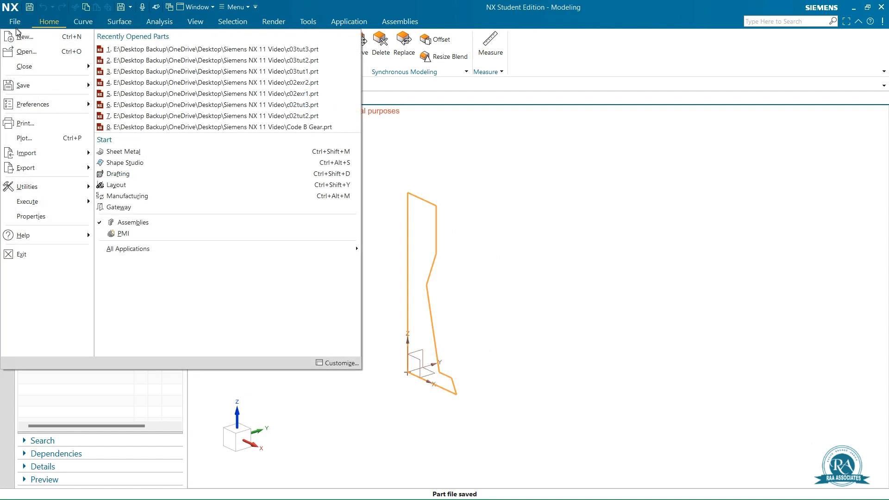
mouse_move(28, 60)
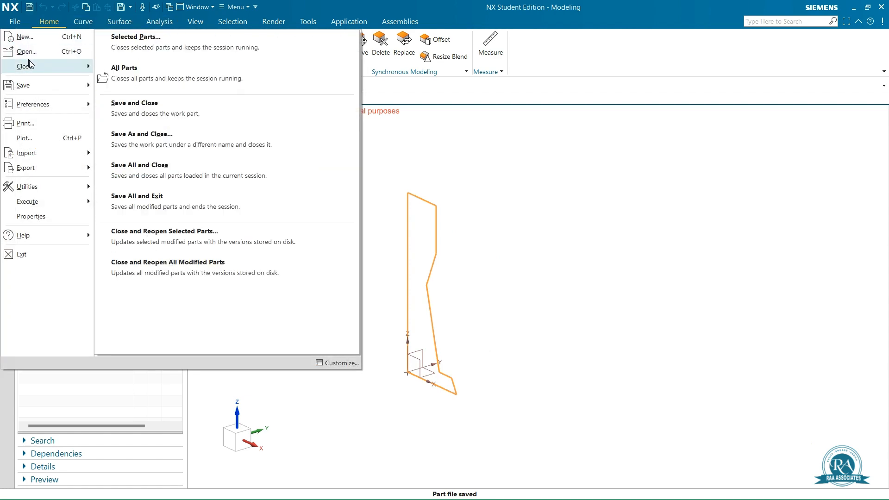
click(191, 49)
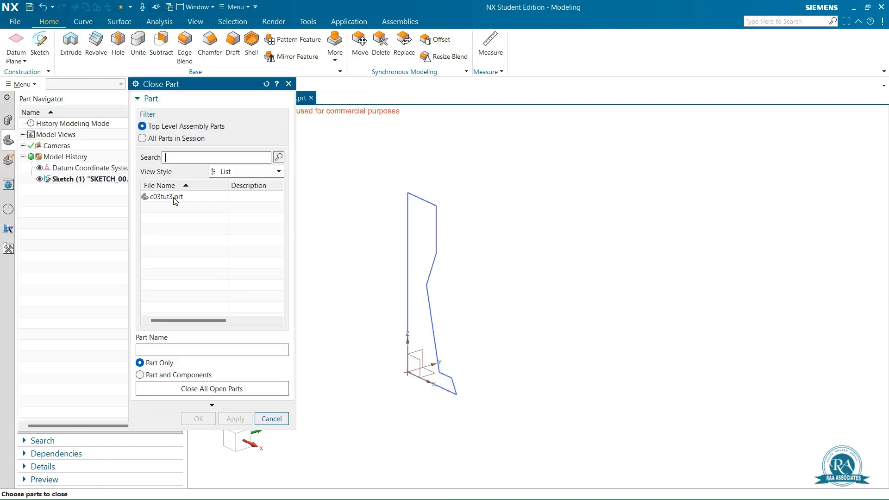
mouse_move(173, 200)
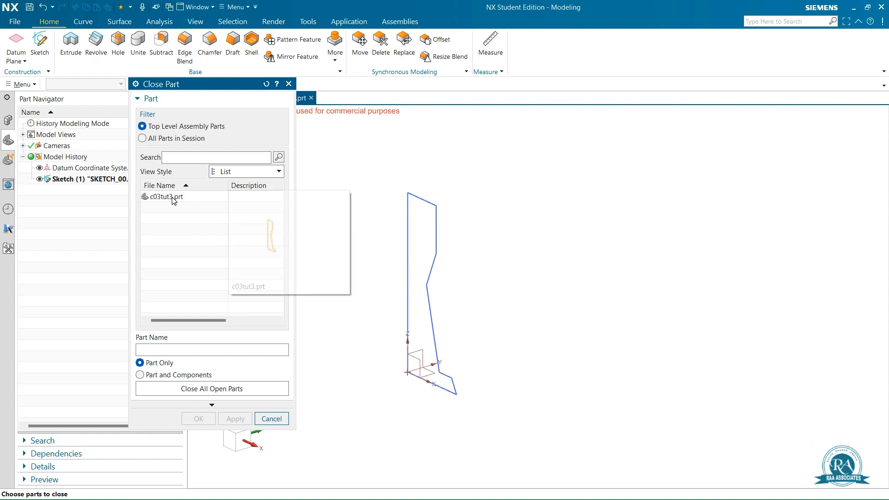
click(174, 199)
click(197, 418)
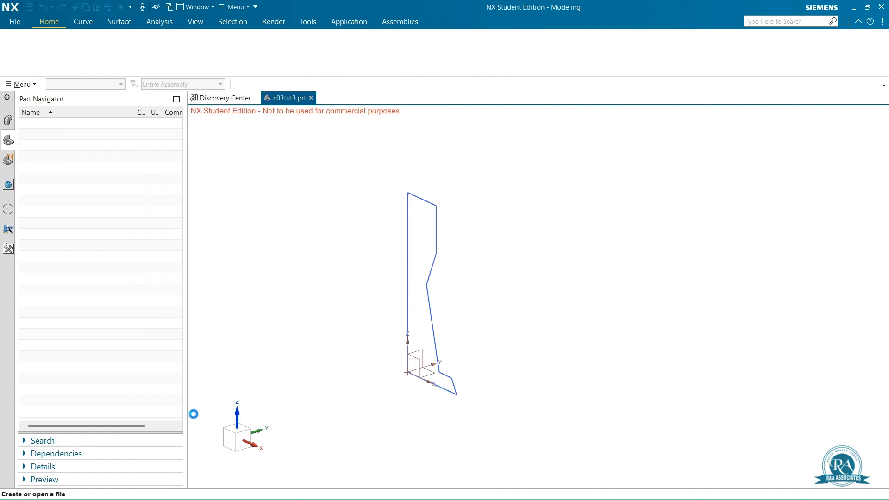